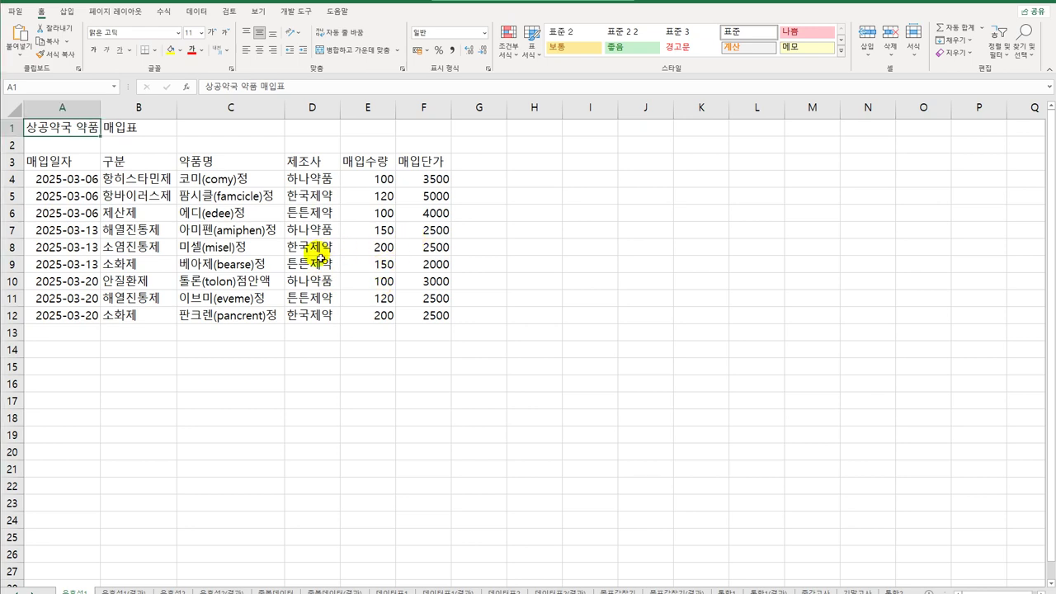
Restrict the manufacturer cells D4:D12 with data validation to a list of 하나약품,한국제약,튼튼제약.
{"action": "left_click_drag", "start_coordinate": [314, 175], "coordinate": [324, 312]}
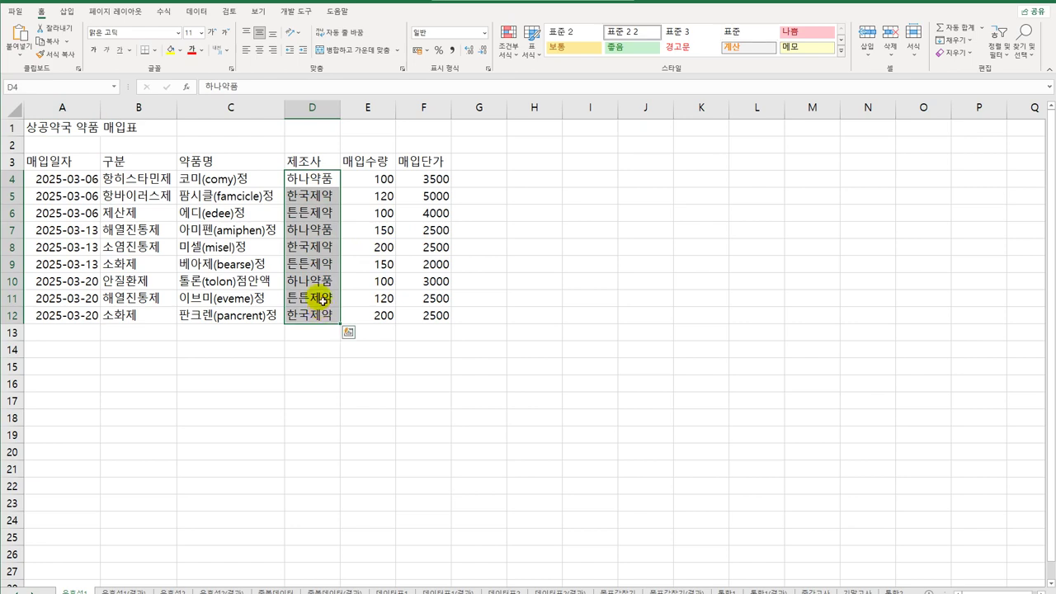
{"action": "left_click", "coordinate": [196, 11]}
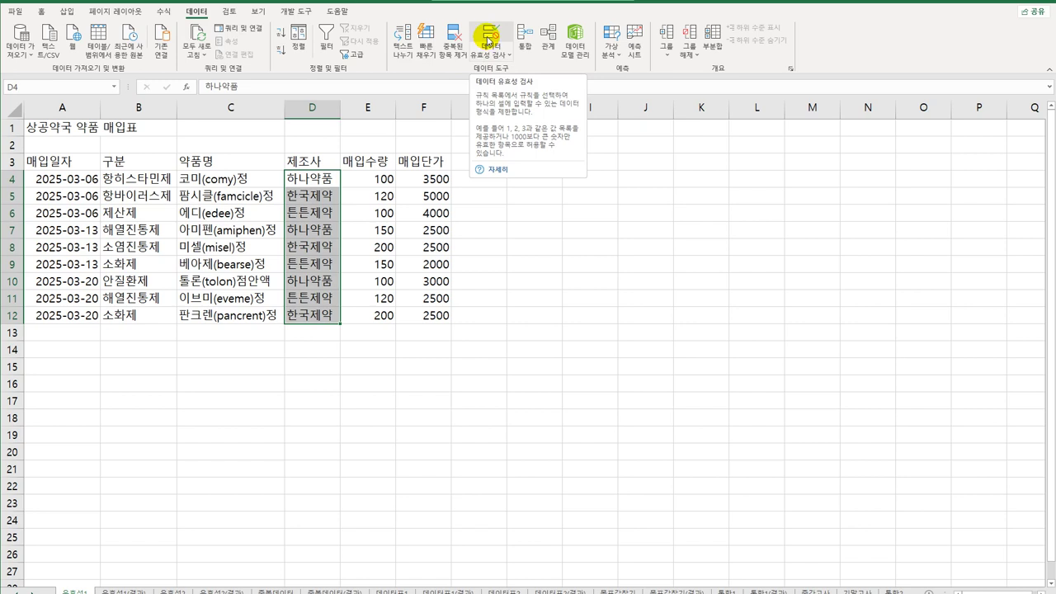
{"action": "left_click", "coordinate": [490, 39]}
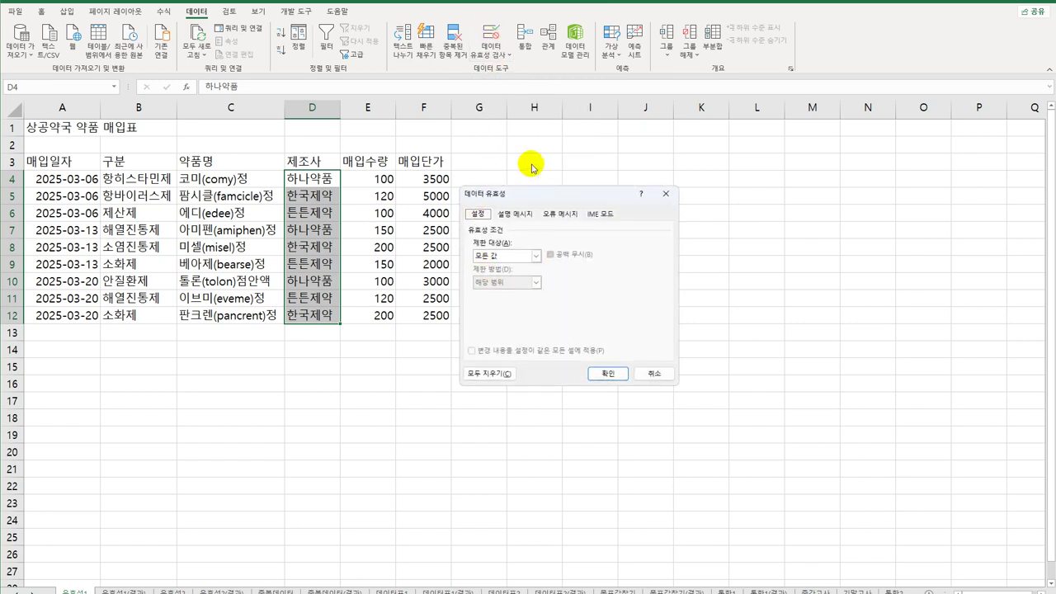
{"action": "left_click", "coordinate": [666, 193]}
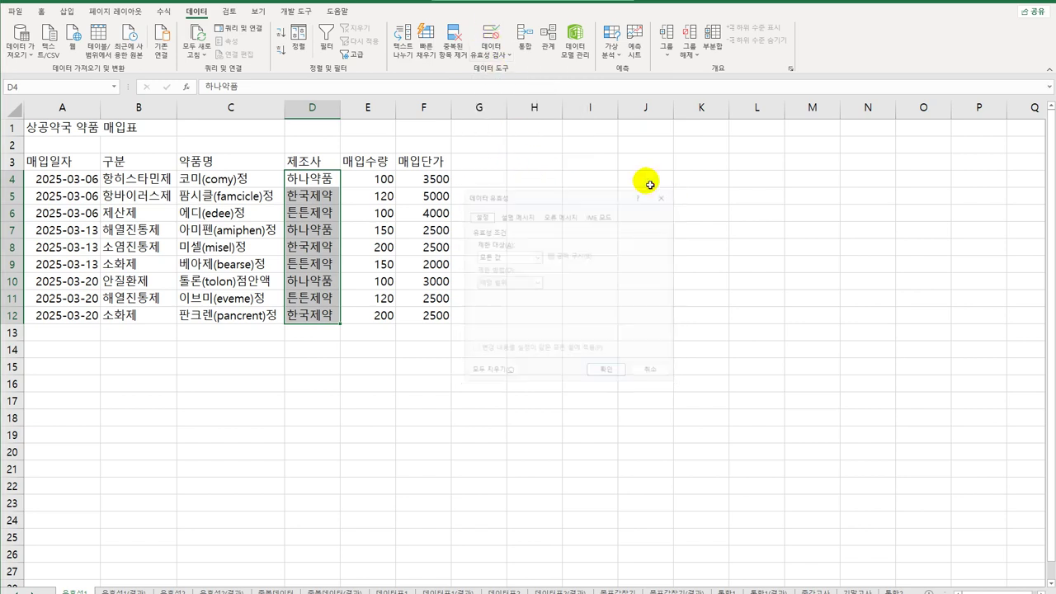
{"action": "left_click", "coordinate": [483, 60]}
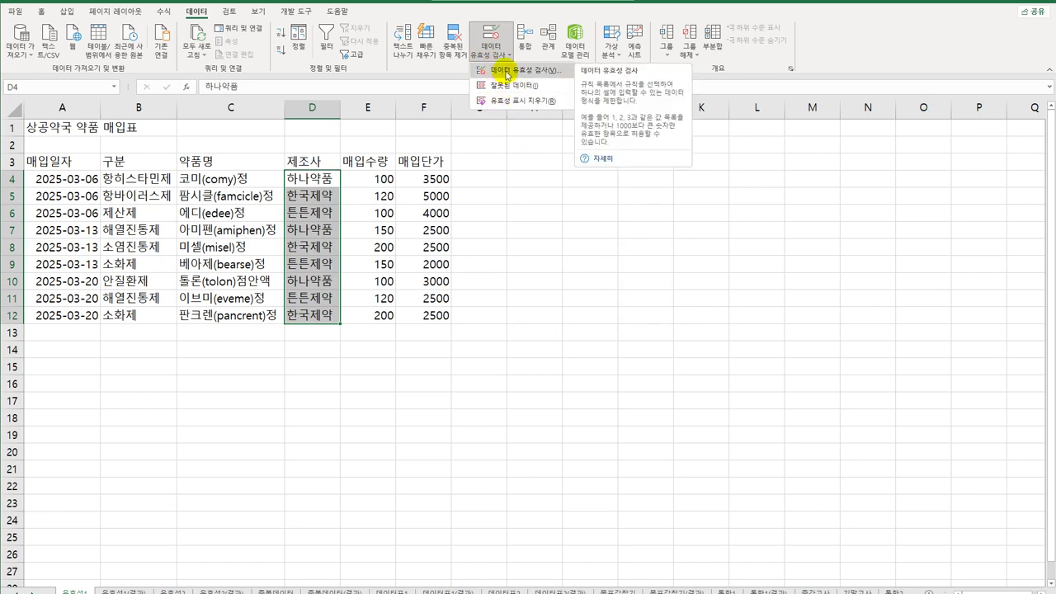
{"action": "left_click", "coordinate": [507, 72]}
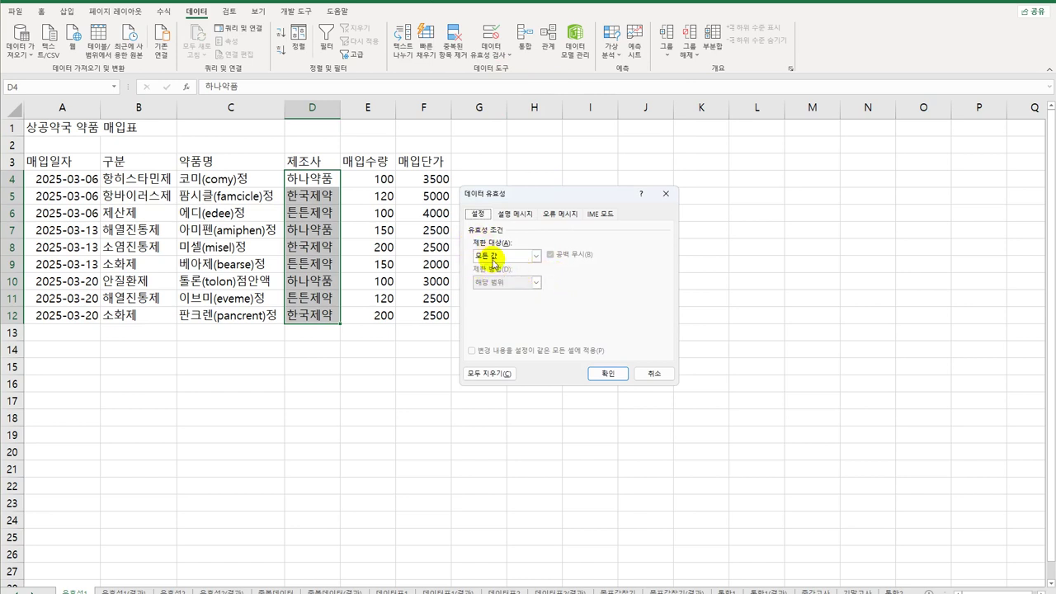
{"action": "left_click", "coordinate": [535, 257]}
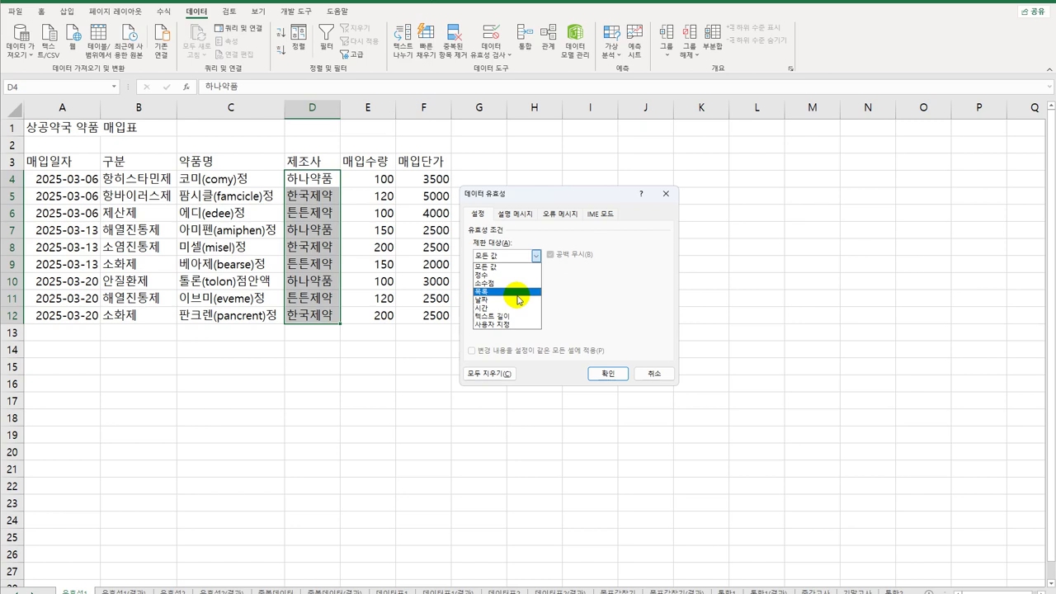
{"action": "left_click", "coordinate": [518, 292]}
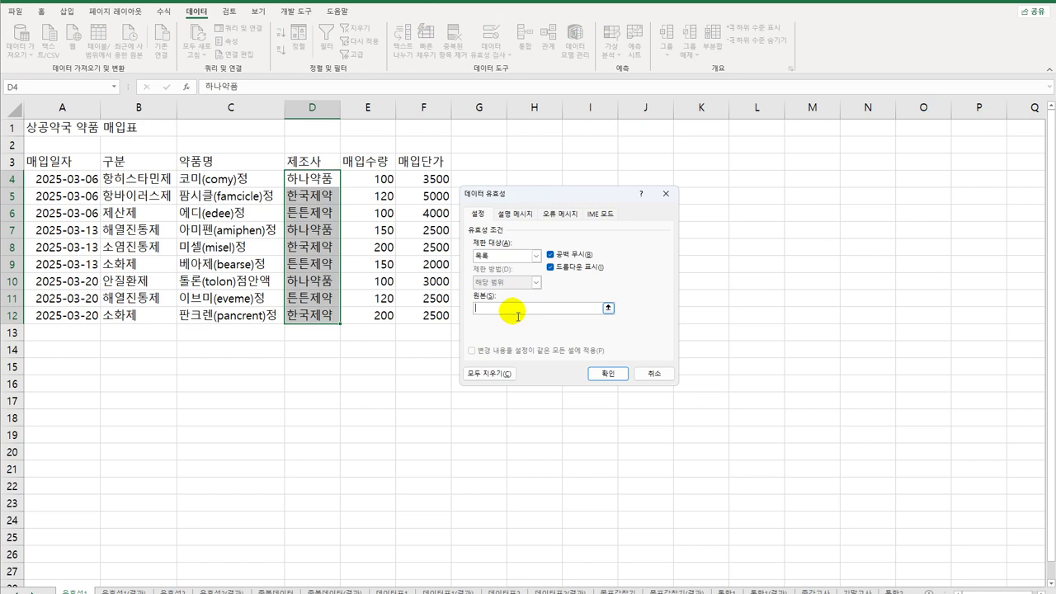
{"action": "type", "text": "하나약품,한국제약,튼튼제약"}
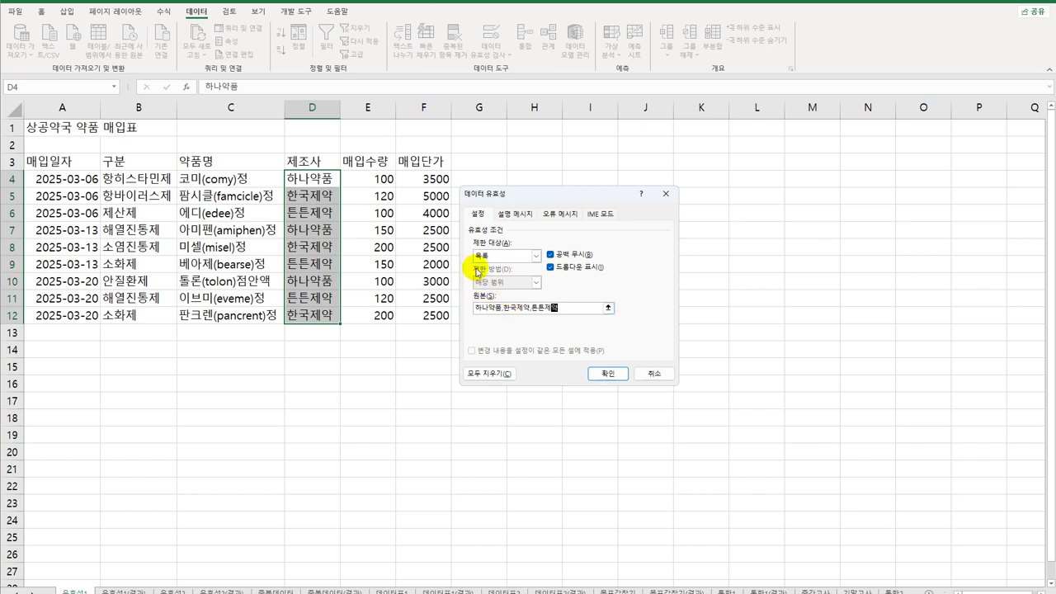
Give the validation an input message titled "제조사 목록" with the text "하나약품,한국제약,튼튼제약".
{"action": "left_click", "coordinate": [513, 215]}
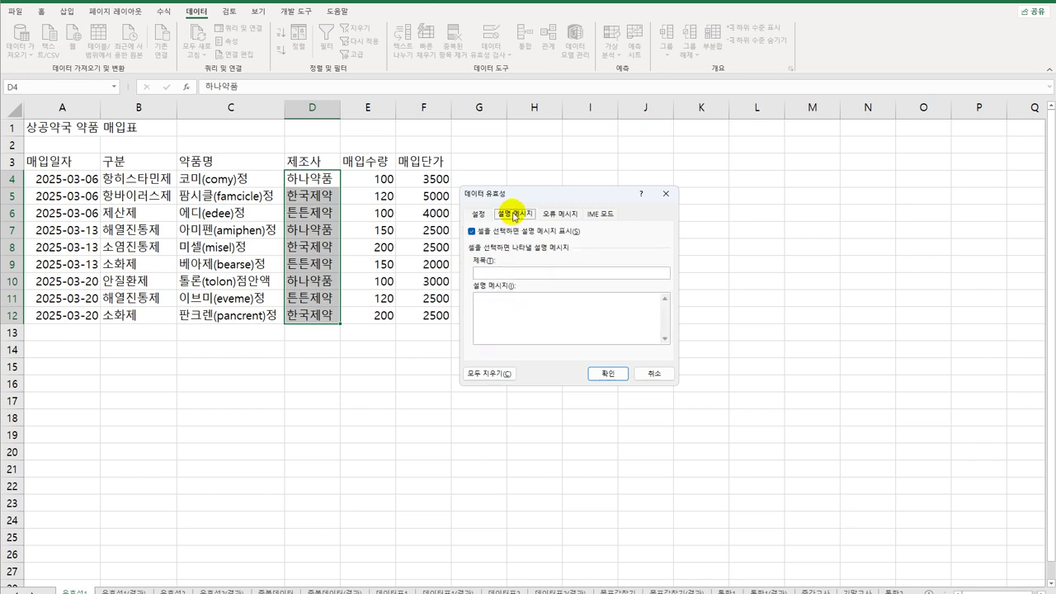
{"action": "left_click", "coordinate": [523, 274]}
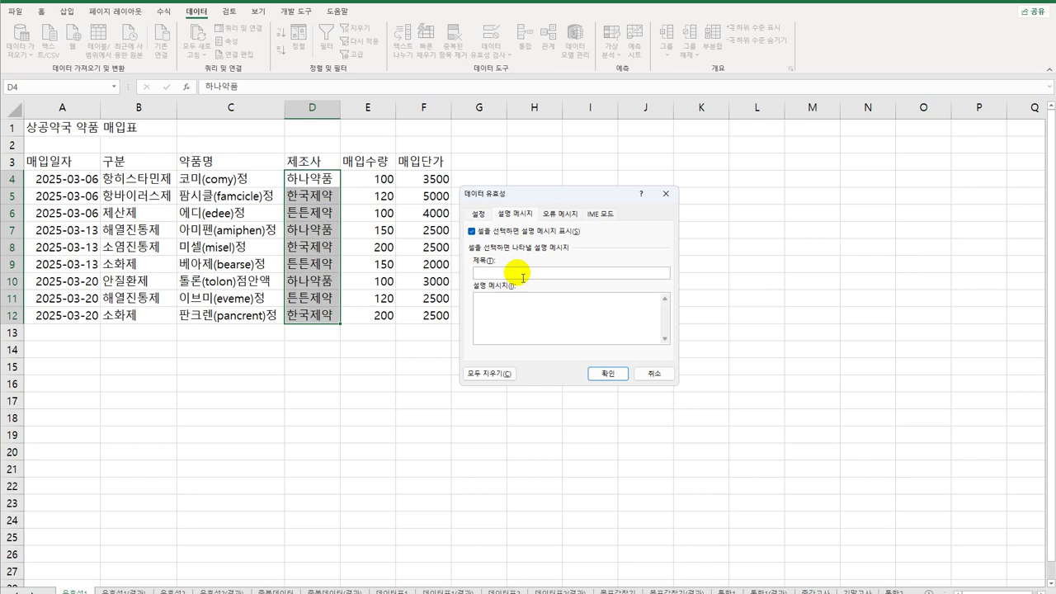
{"action": "type", "text": "제조사목록"}
{"action": "key", "text": "Tab"}
{"action": "type", "text": "하나약품,한국제약,튼튼제약"}
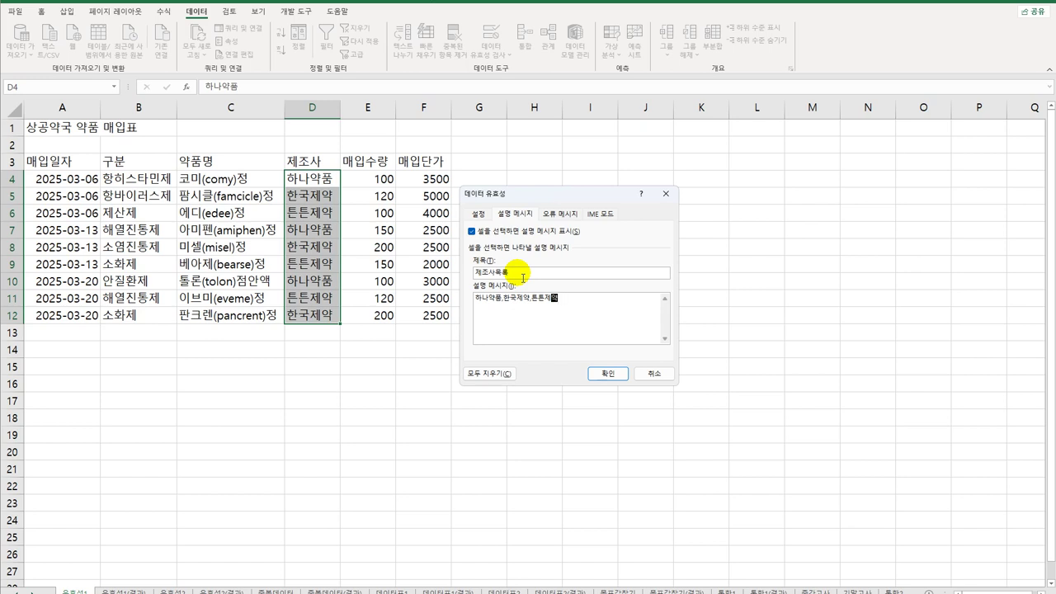
{"action": "left_click", "coordinate": [498, 273]}
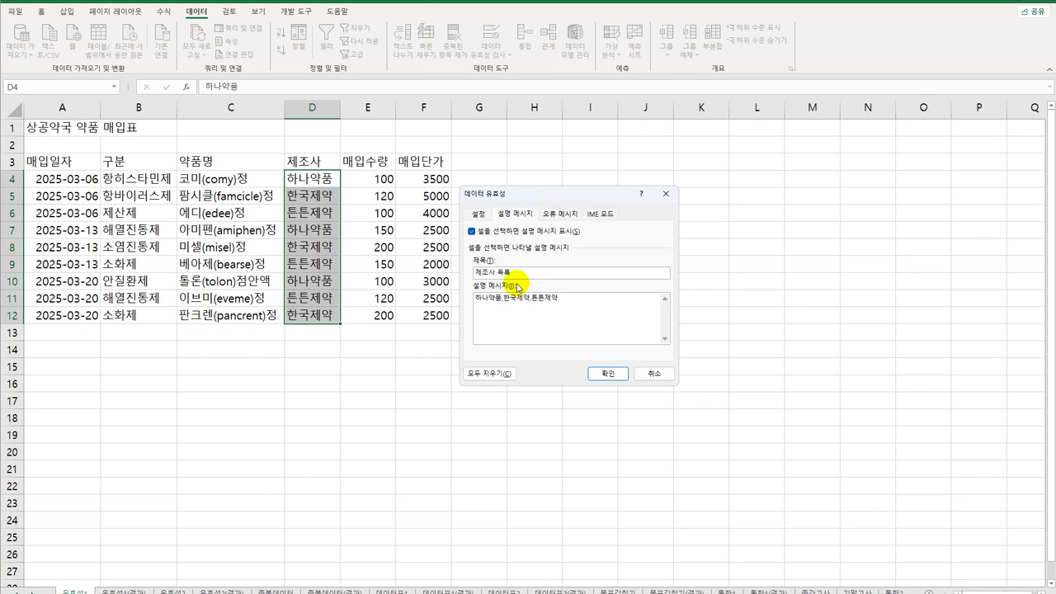
Add an error alert of style 정보 titled "제조사" with the message "제조사를 확인 후 입력하세요", and apply the validation.
{"action": "left_click", "coordinate": [565, 215]}
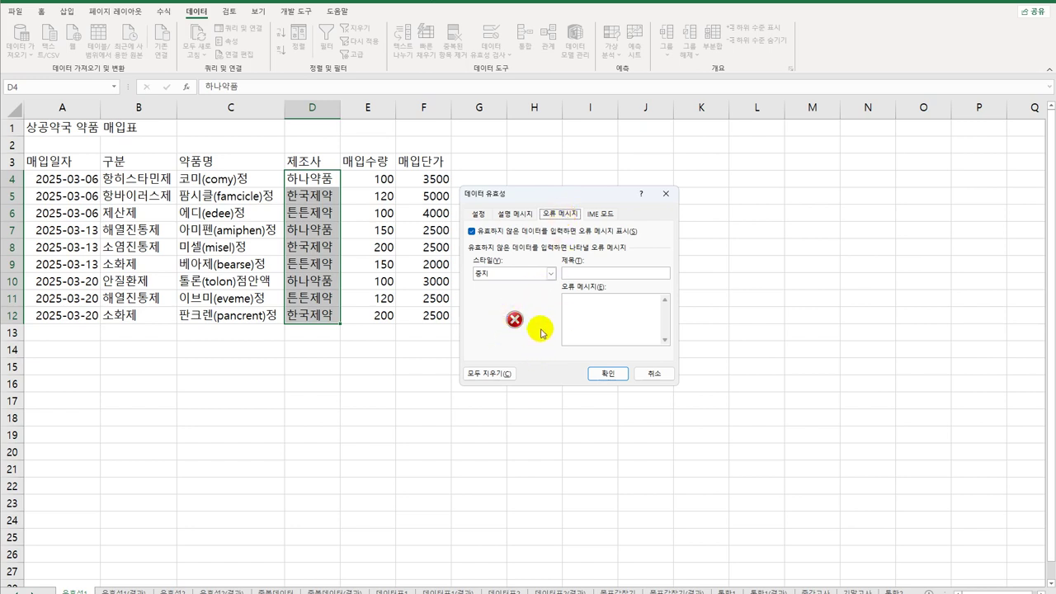
{"action": "left_click", "coordinate": [550, 273]}
{"action": "left_click", "coordinate": [545, 291]}
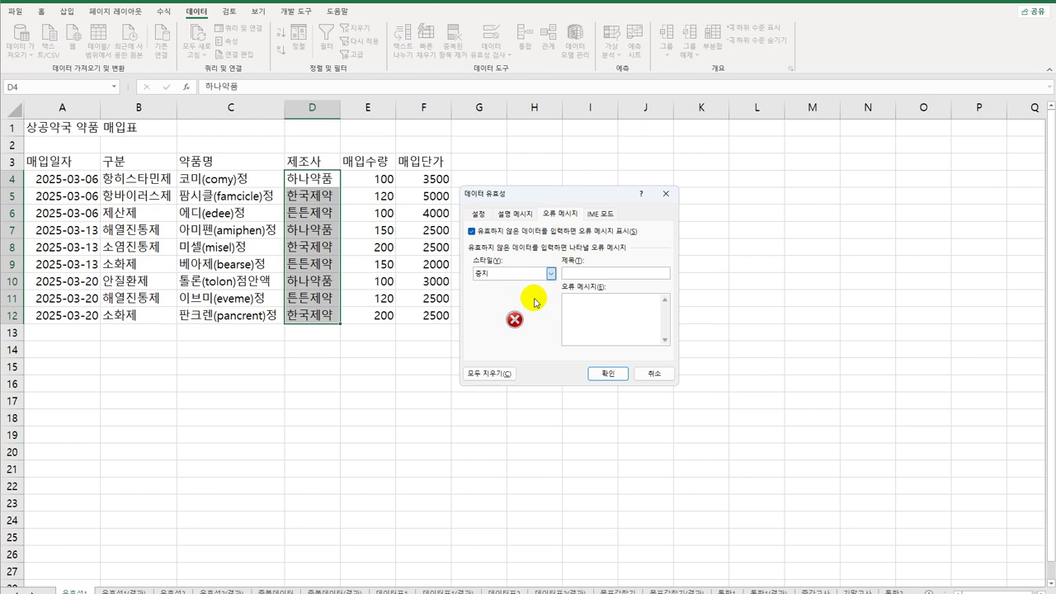
{"action": "left_click", "coordinate": [594, 274]}
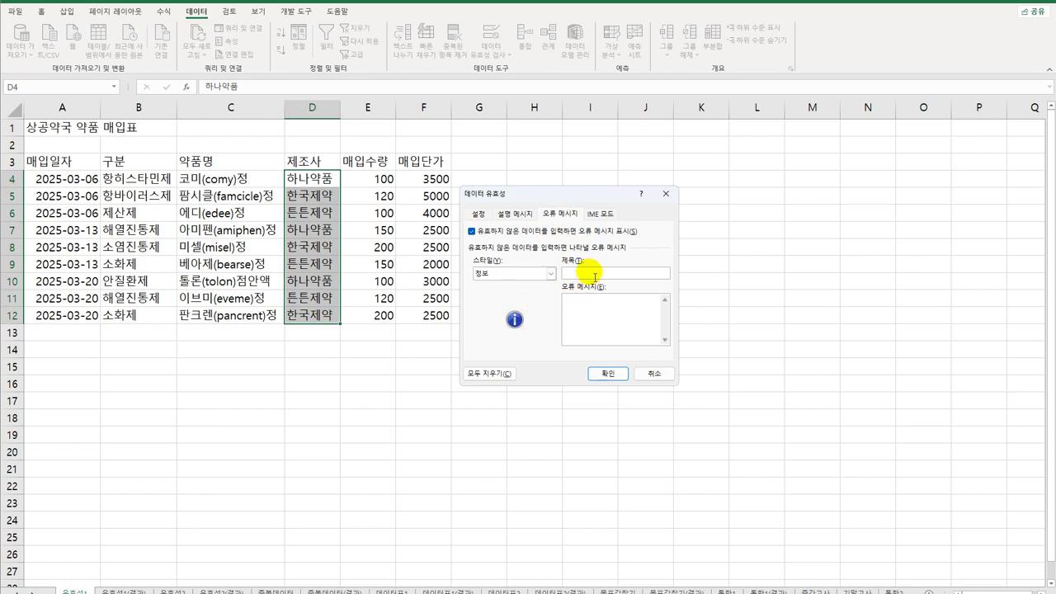
{"action": "type", "text": "제조사"}
{"action": "key", "text": "Tab"}
{"action": "type", "text": "제조사를 확인 후 입력하세요"}
{"action": "left_click", "coordinate": [594, 277]}
{"action": "left_click", "coordinate": [630, 321]}
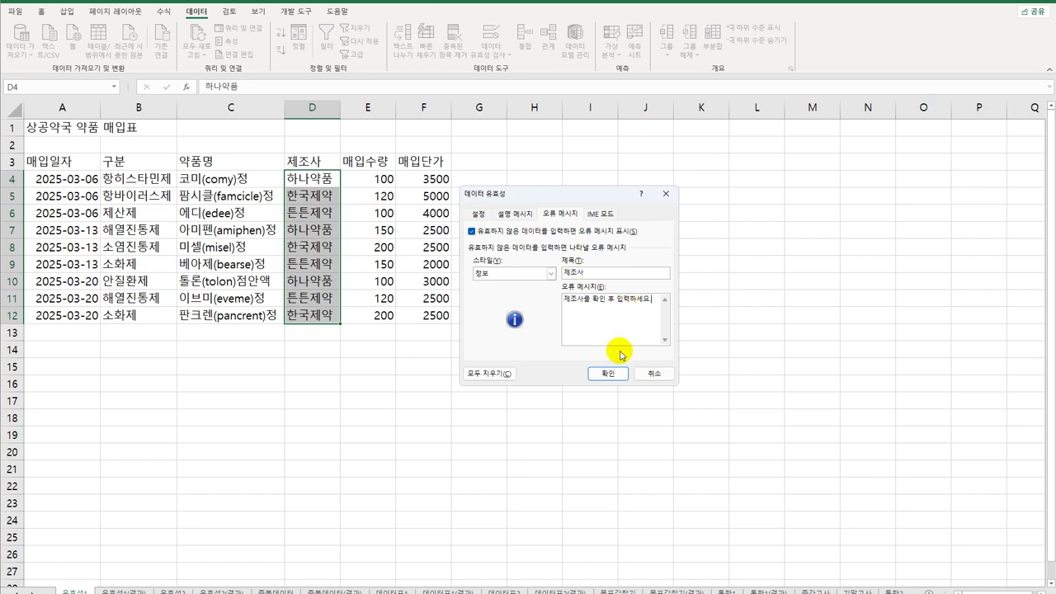
{"action": "left_click", "coordinate": [597, 372]}
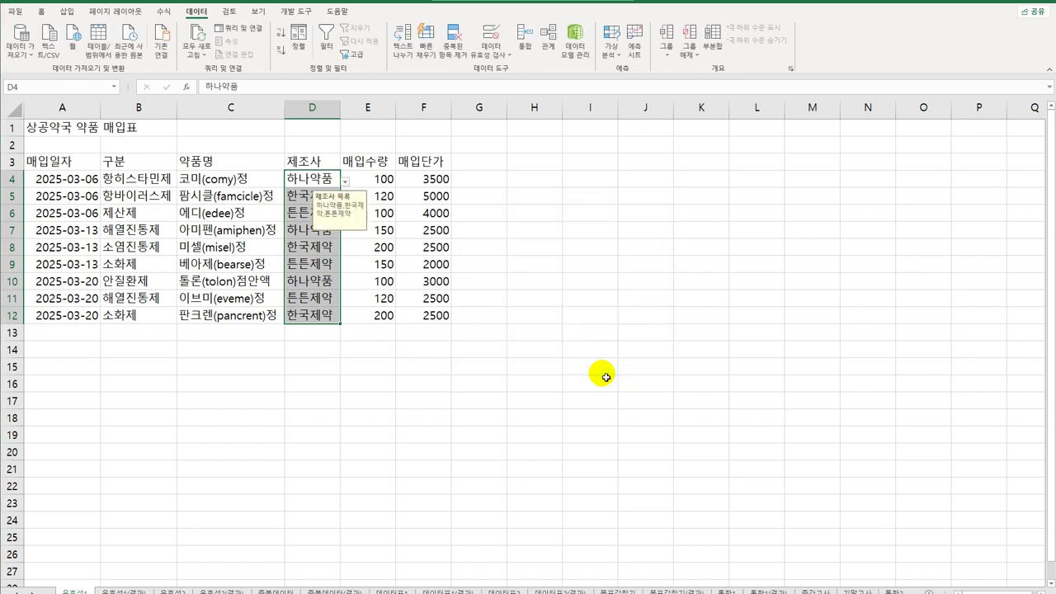
{"action": "left_click", "coordinate": [317, 183]}
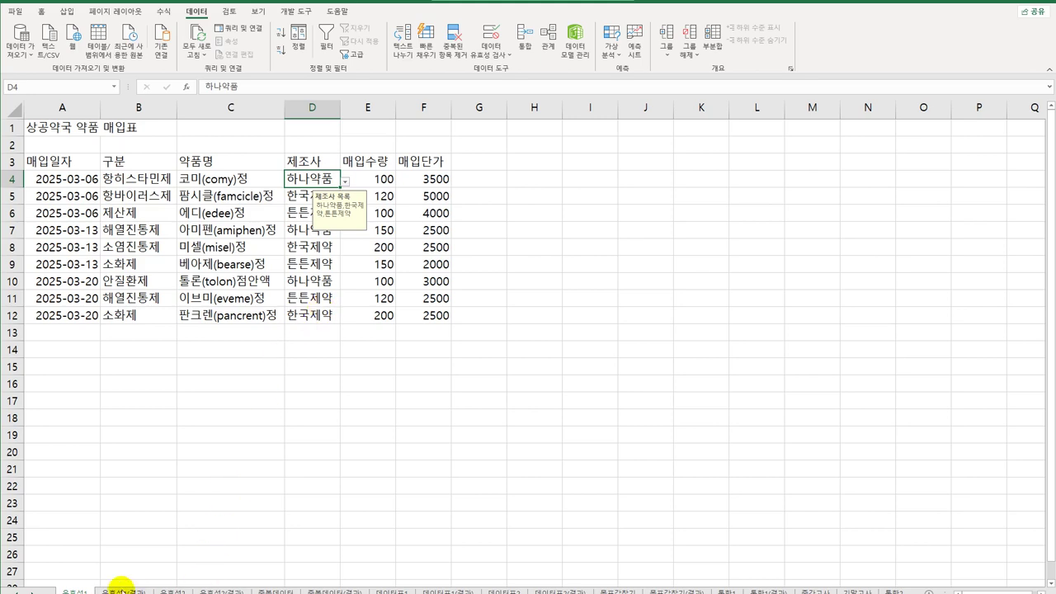
On the 유효성2 sheet, apply a custom (사용자 지정) validation rule to the 번호 cells B4:B12 with the formula =MOD(B4,12)=0.
{"action": "left_click", "coordinate": [175, 589]}
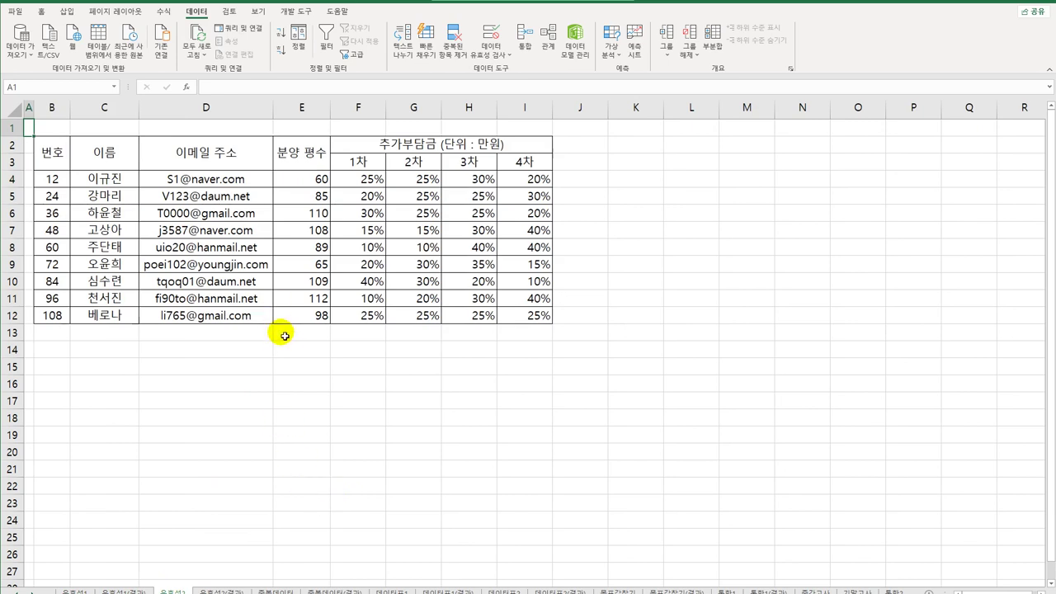
{"action": "left_click_drag", "start_coordinate": [52, 176], "coordinate": [53, 320]}
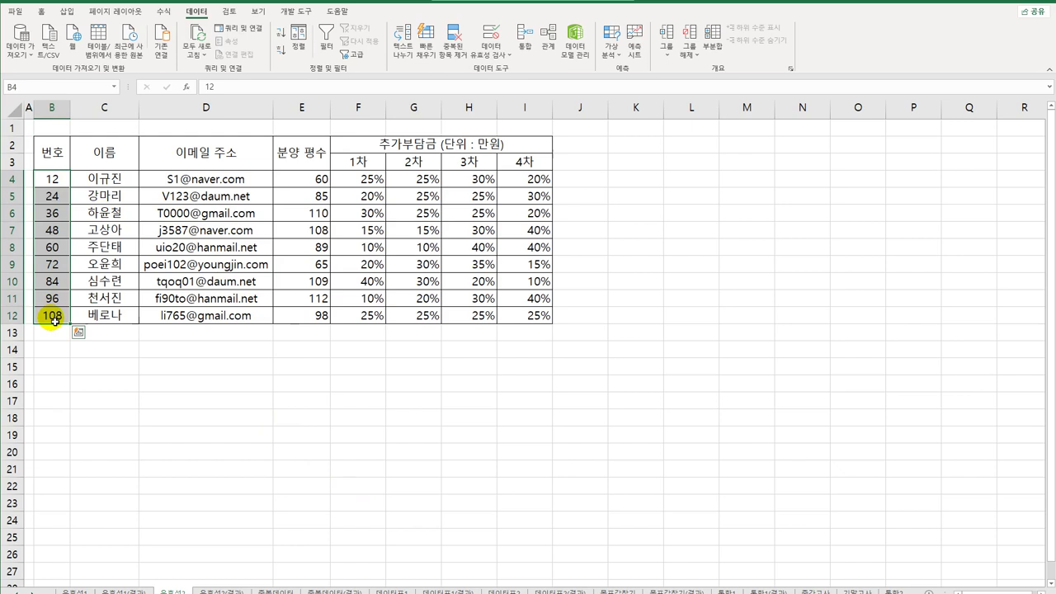
{"action": "left_click", "coordinate": [487, 34]}
{"action": "left_click", "coordinate": [479, 214]}
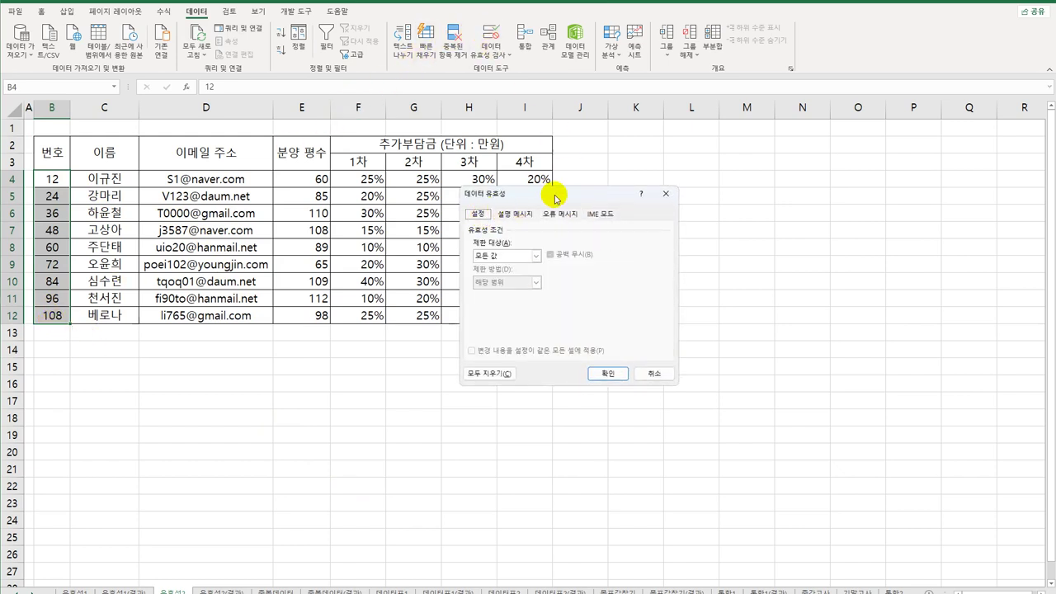
{"action": "left_click_drag", "start_coordinate": [556, 198], "coordinate": [663, 171]}
{"action": "left_click", "coordinate": [643, 229]}
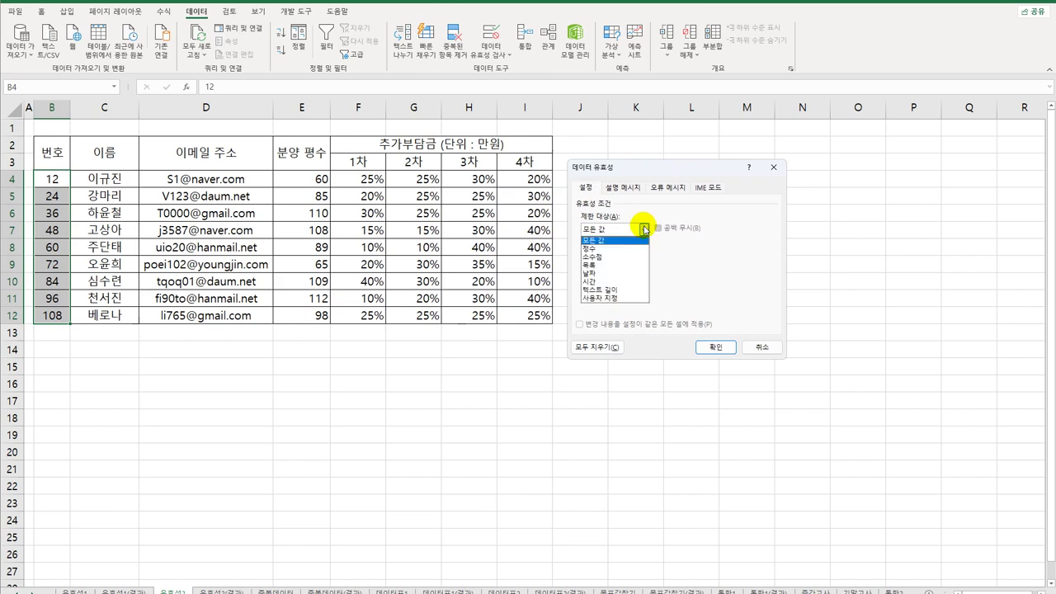
{"action": "left_click", "coordinate": [629, 297]}
{"action": "left_click", "coordinate": [616, 283]}
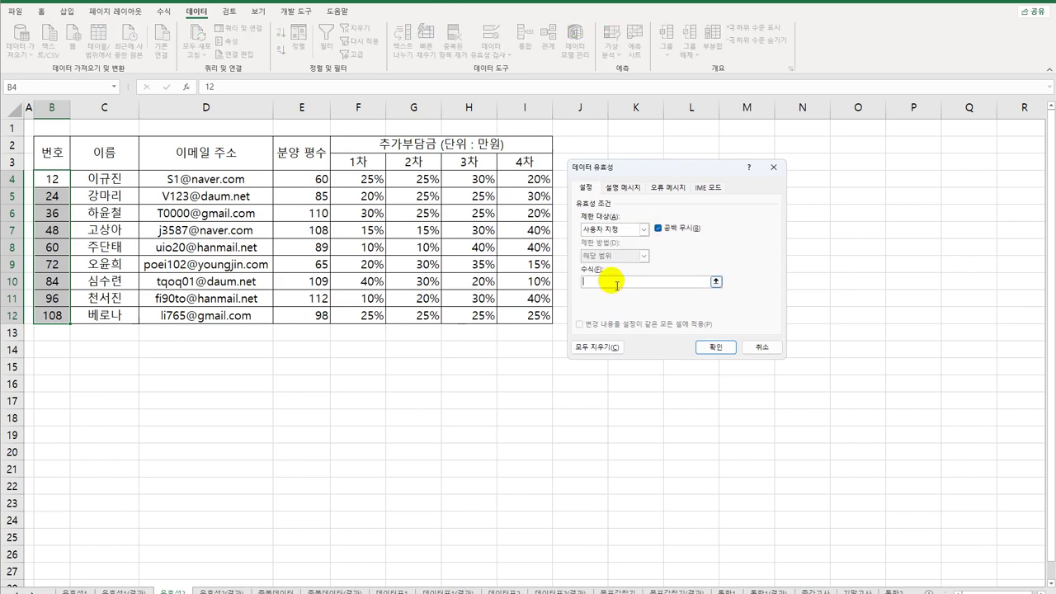
{"action": "type", "text": "="}
{"action": "type", "text": "ㅡ"}
{"action": "type", "text": "MOD("}
{"action": "left_click", "coordinate": [49, 181]}
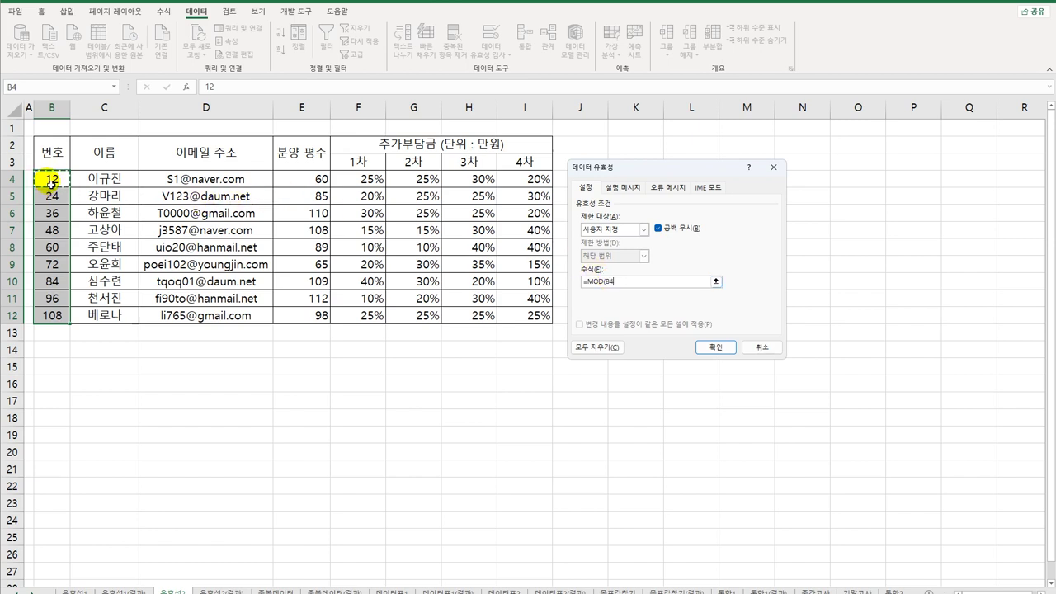
{"action": "type", "text": ",12)=0"}
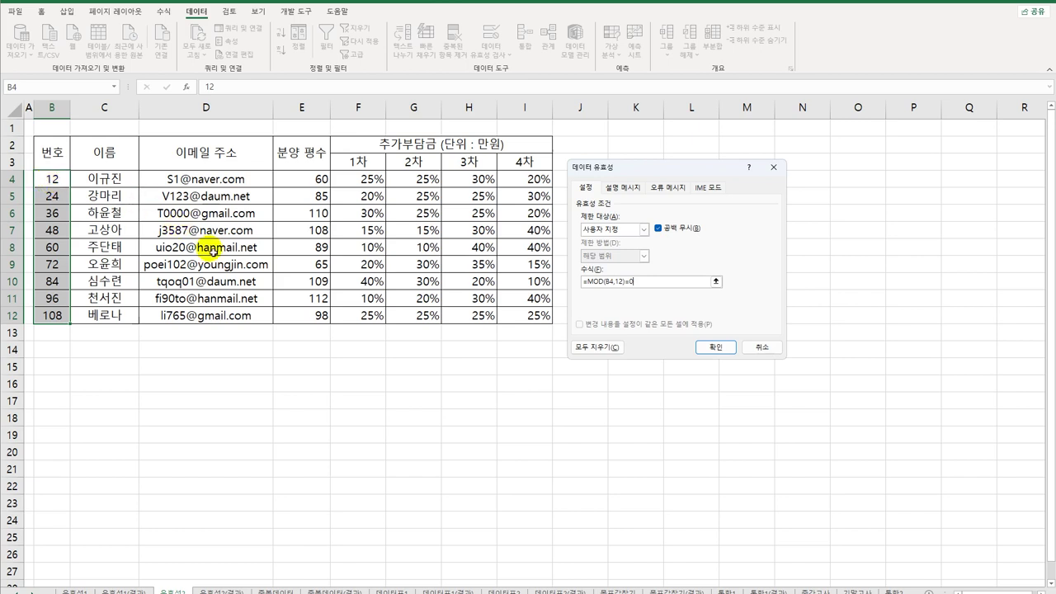
{"action": "left_click", "coordinate": [707, 348]}
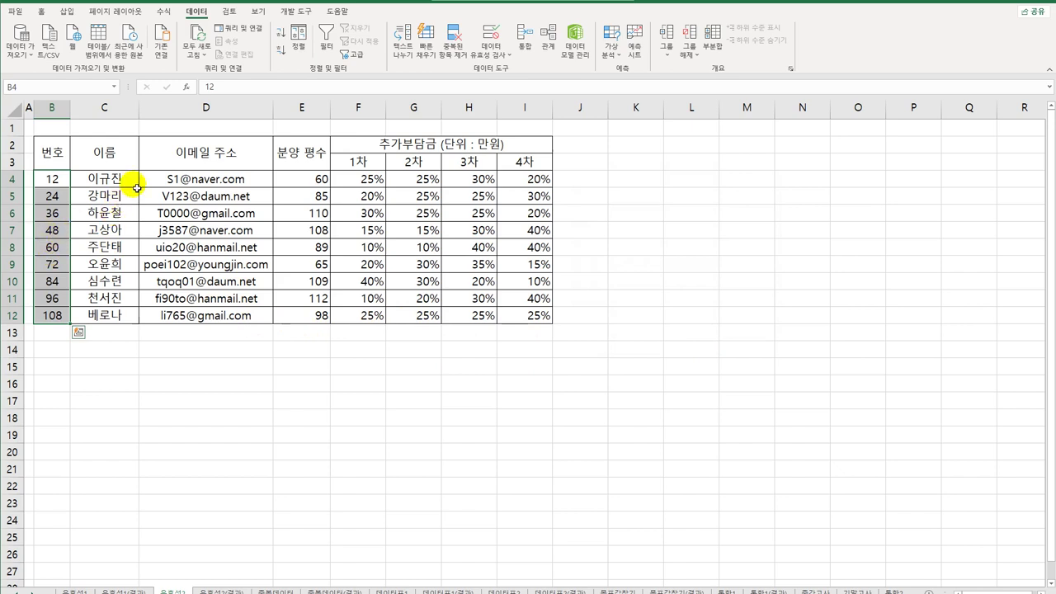
Apply a custom (사용자 지정) validation rule to the 이메일 주소 cells D4:D12 with the formula =SEARCH("@",D4)>=2.
{"action": "left_click_drag", "start_coordinate": [207, 178], "coordinate": [201, 322]}
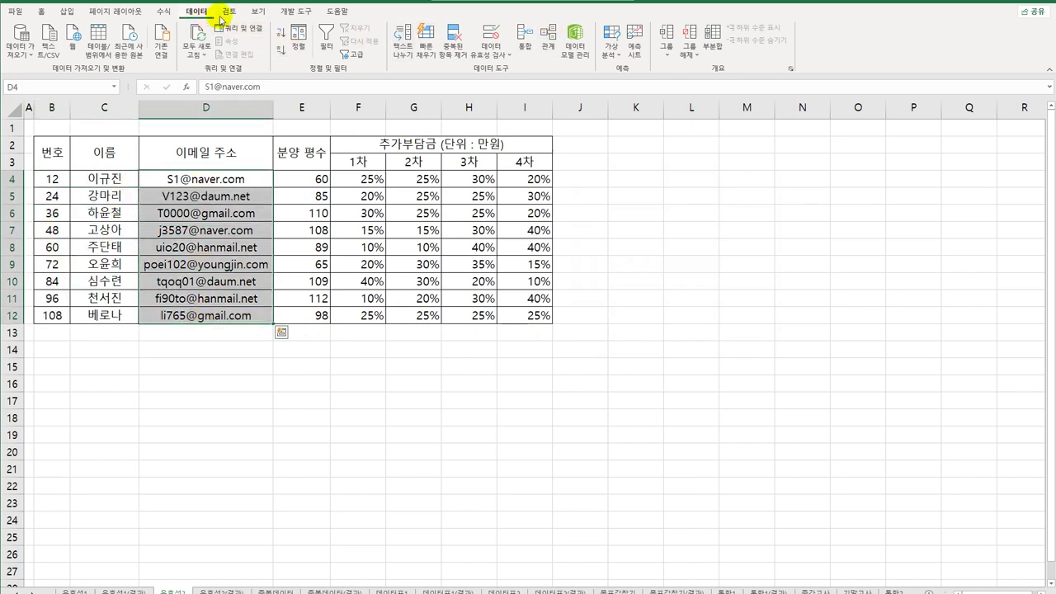
{"action": "left_click", "coordinate": [509, 38]}
{"action": "left_click", "coordinate": [635, 230]}
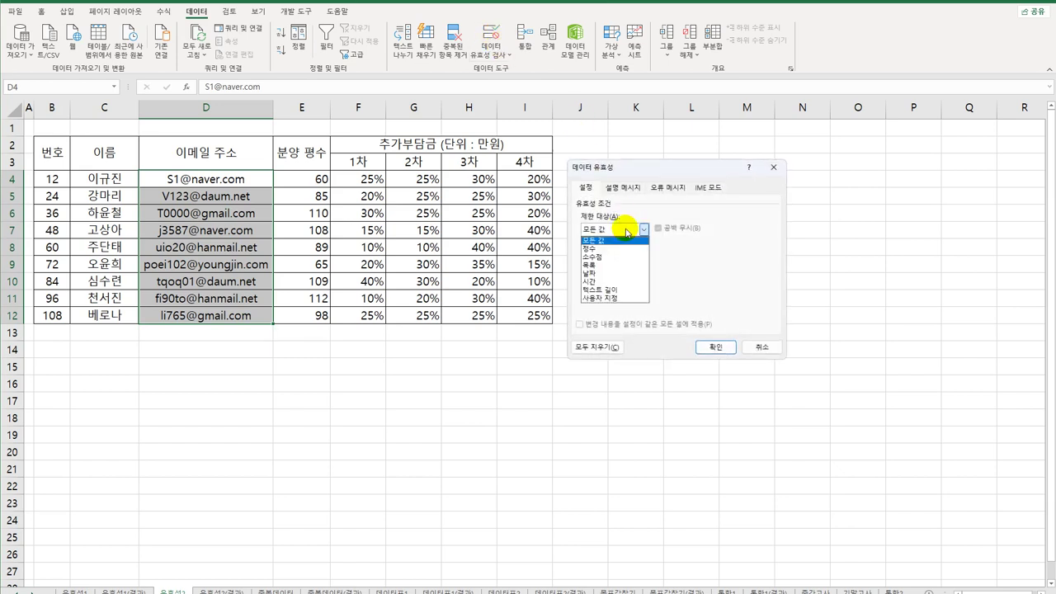
{"action": "left_click", "coordinate": [616, 298]}
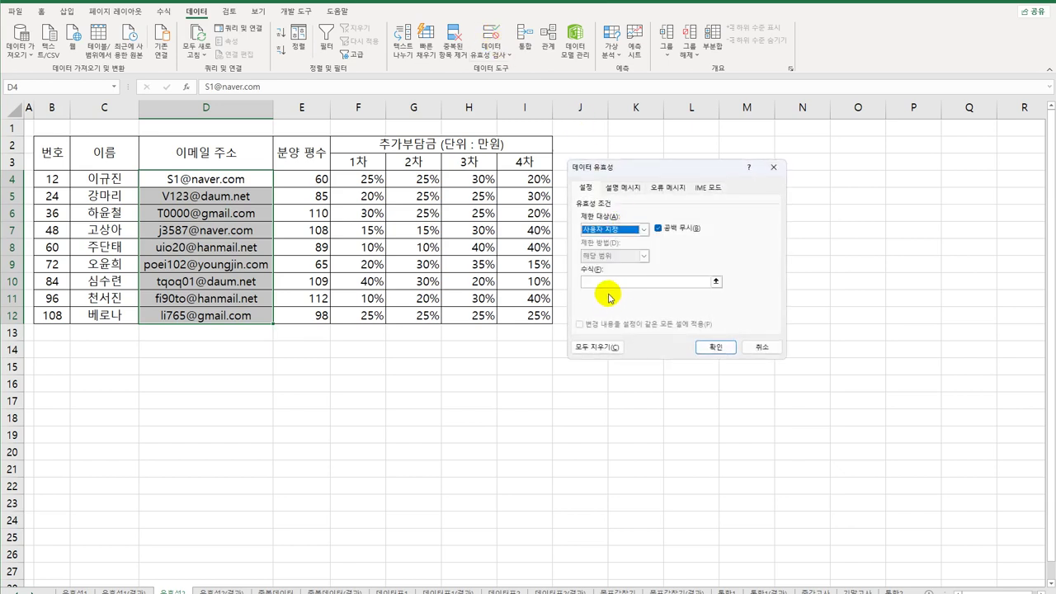
{"action": "left_click", "coordinate": [609, 285]}
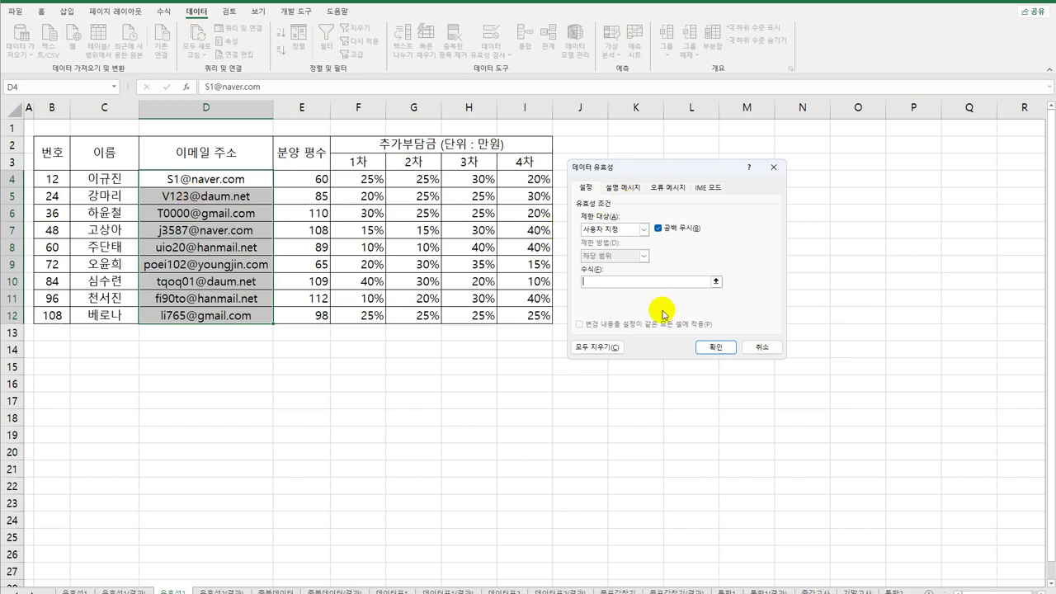
{"action": "type", "text": "=SEARCH(\"@\","}
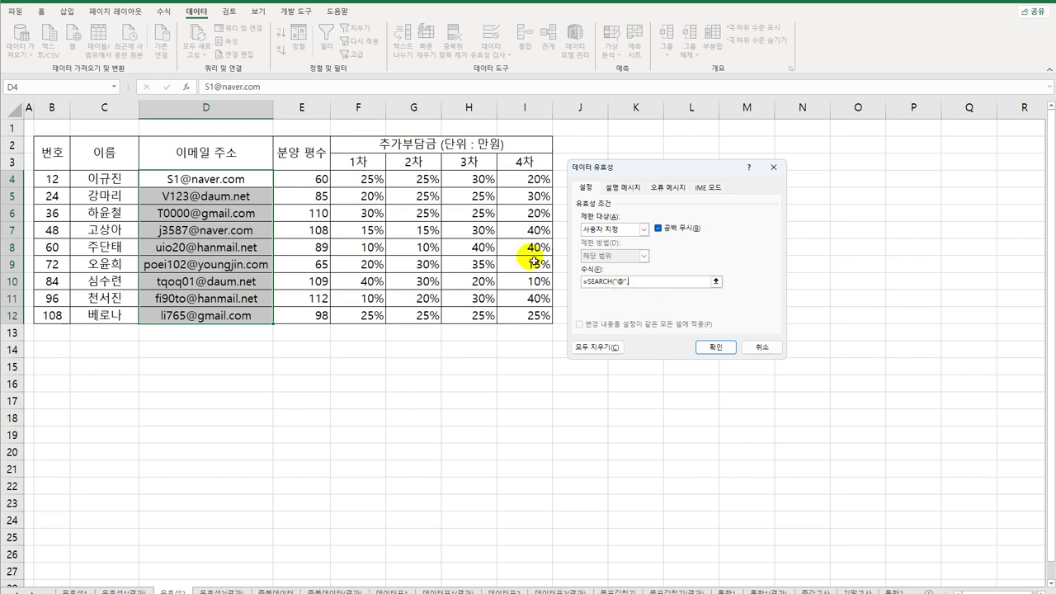
{"action": "left_click", "coordinate": [208, 180]}
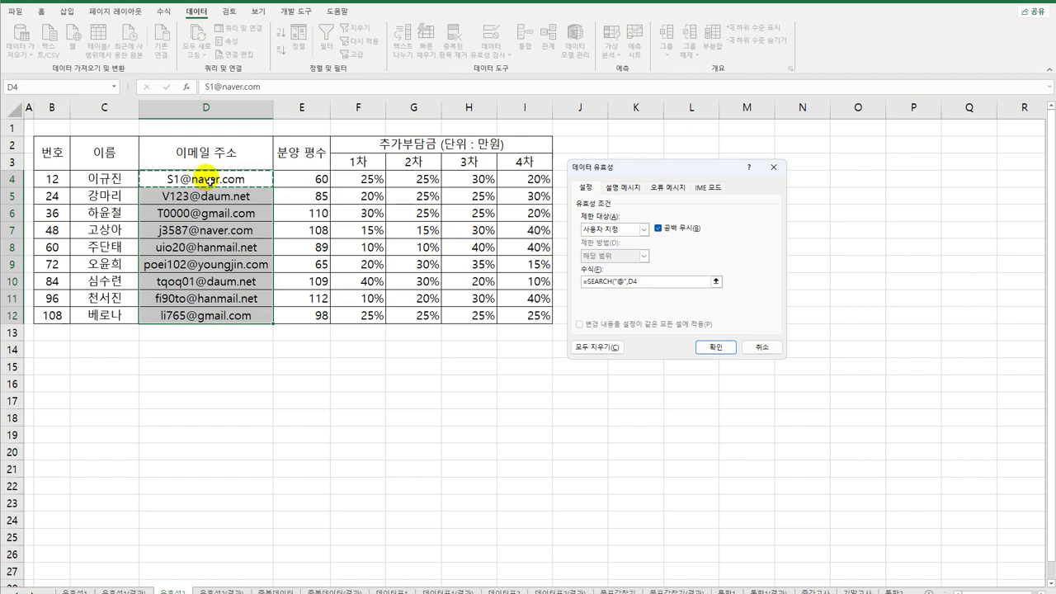
{"action": "type", "text": ")>=2"}
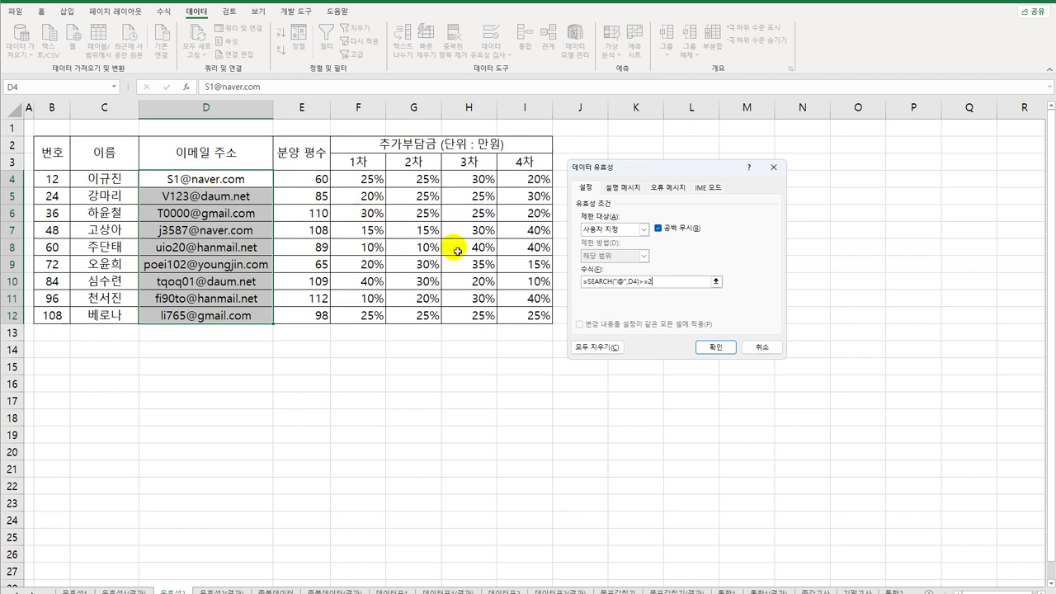
{"action": "left_click", "coordinate": [718, 348]}
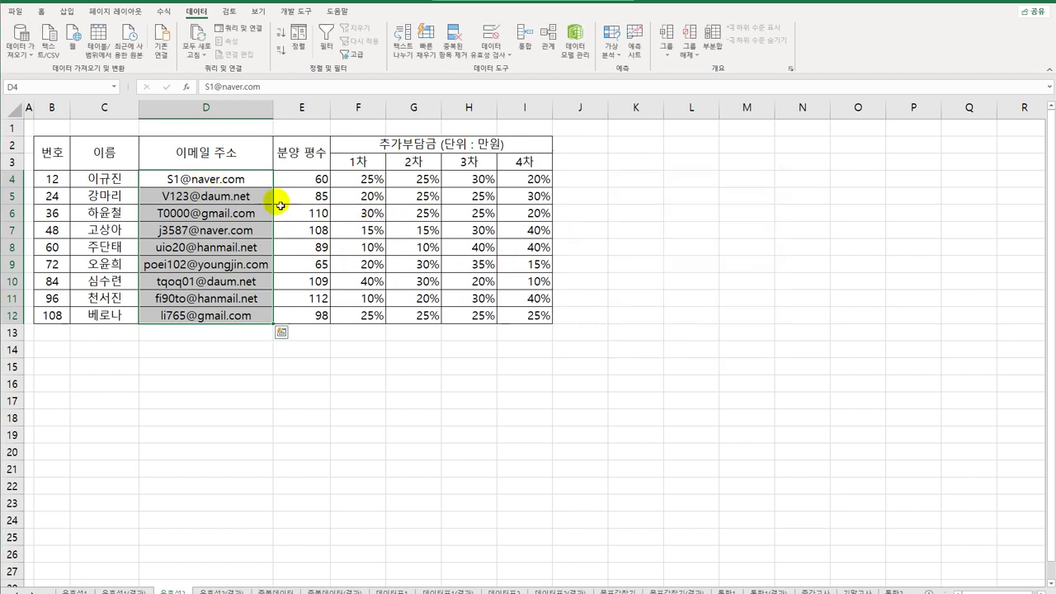
Apply a custom (사용자 지정) validation rule to the 분양 평수 cells E4:E12 with the formula =QUOTIENT(E4,3.3)<=34.
{"action": "left_click", "coordinate": [304, 181]}
{"action": "mouse_move", "coordinate": [314, 196]}
{"action": "left_mouse_down"}
{"action": "mouse_move", "coordinate": [299, 330]}
{"action": "mouse_move", "coordinate": [307, 316]}
{"action": "left_mouse_up"}
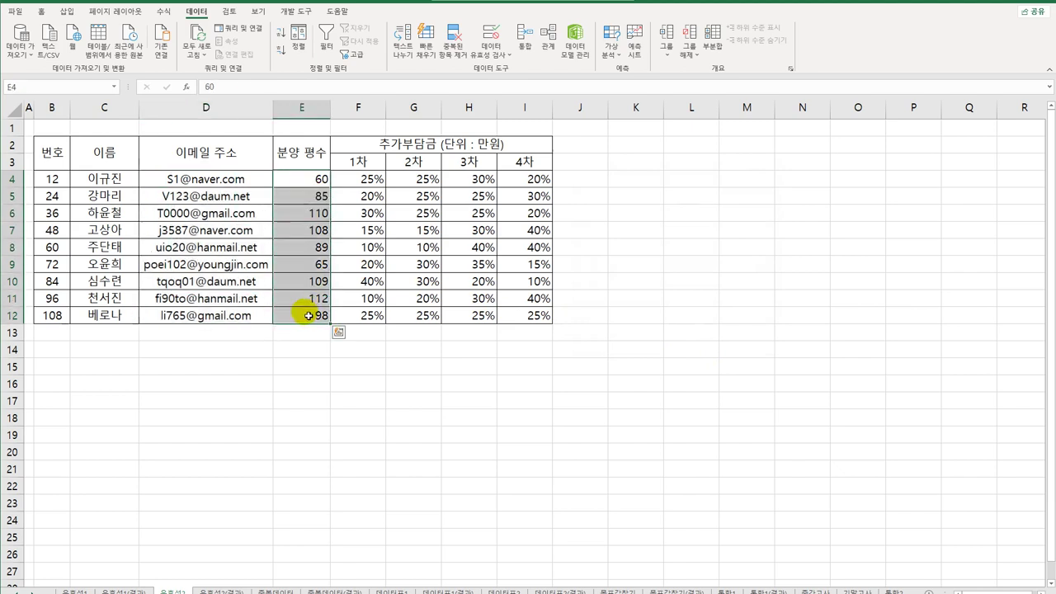
{"action": "left_click", "coordinate": [491, 35]}
{"action": "left_click", "coordinate": [608, 234]}
{"action": "left_click", "coordinate": [612, 289]}
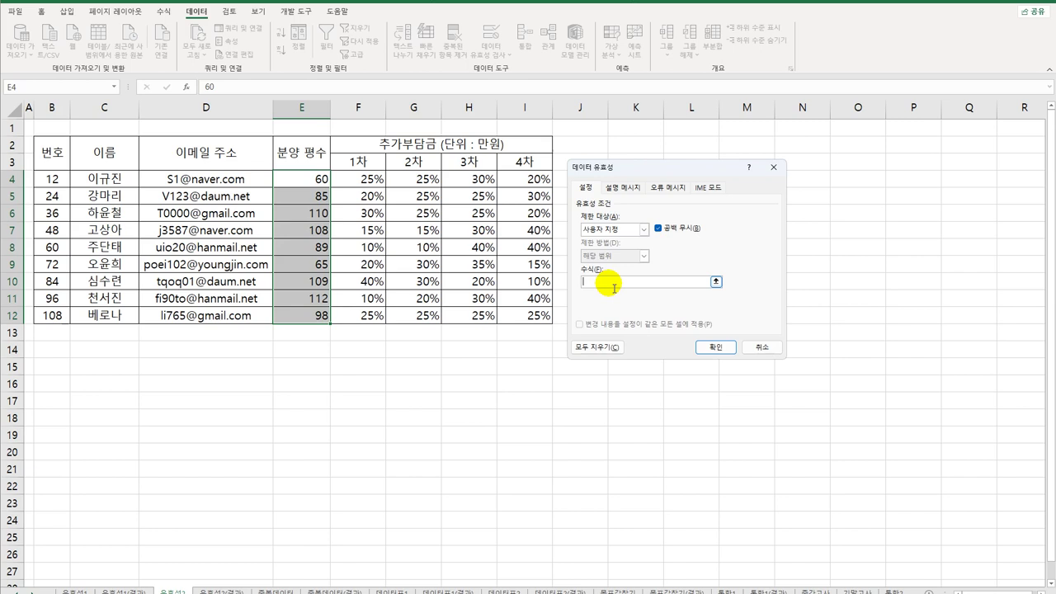
{"action": "type", "text": "="}
{"action": "type", "text": "O"}
{"action": "type", "text": "U"}
{"action": "type", "text": "OT"}
{"action": "type", "text": "IENT("}
{"action": "left_click", "coordinate": [300, 180]}
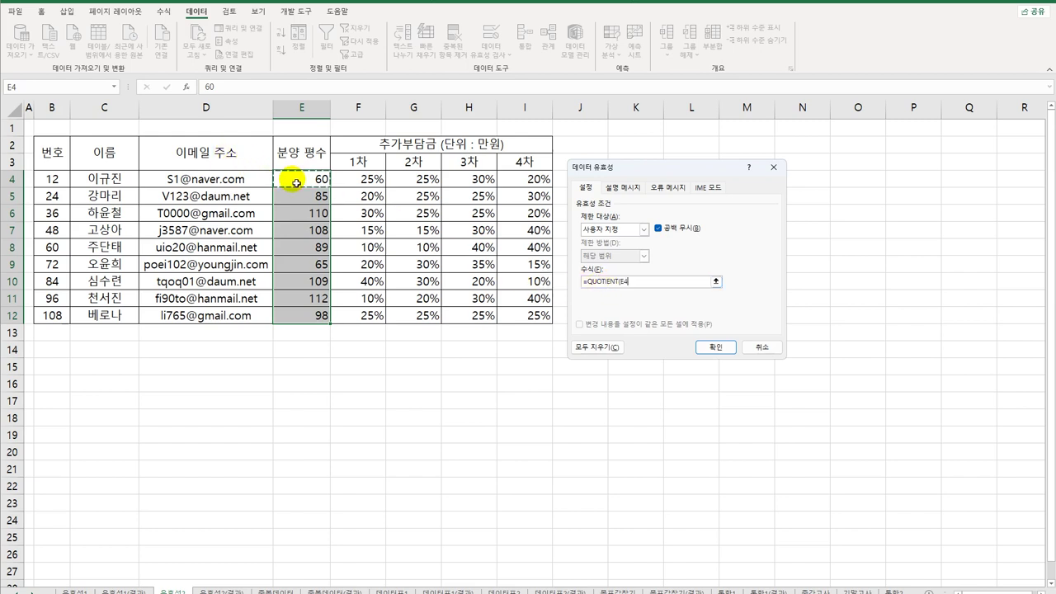
{"action": "type", "text": ",3.3)"}
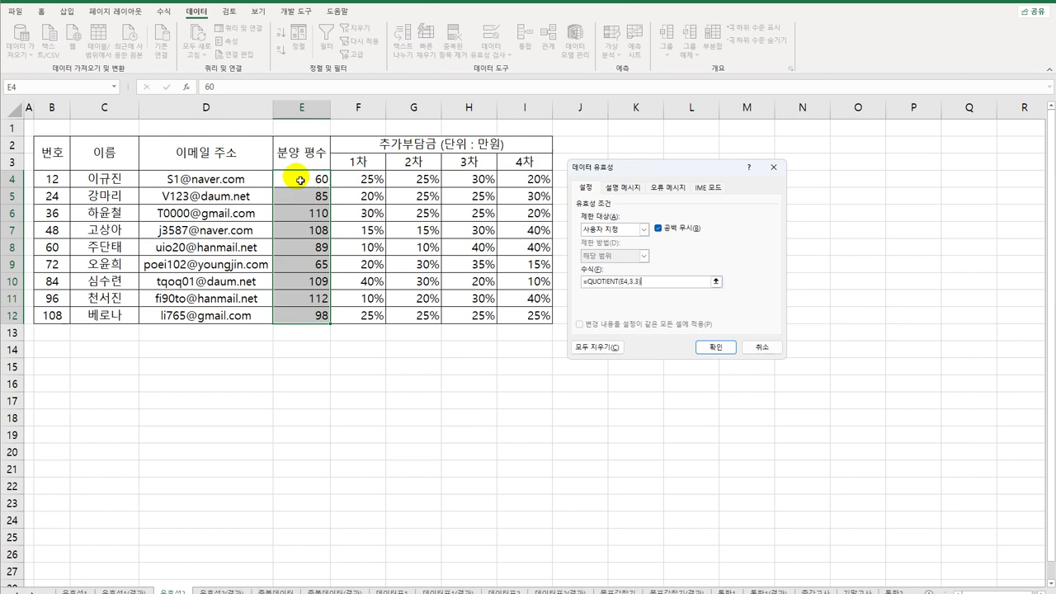
{"action": "type", "text": "<=34"}
{"action": "left_click", "coordinate": [716, 347]}
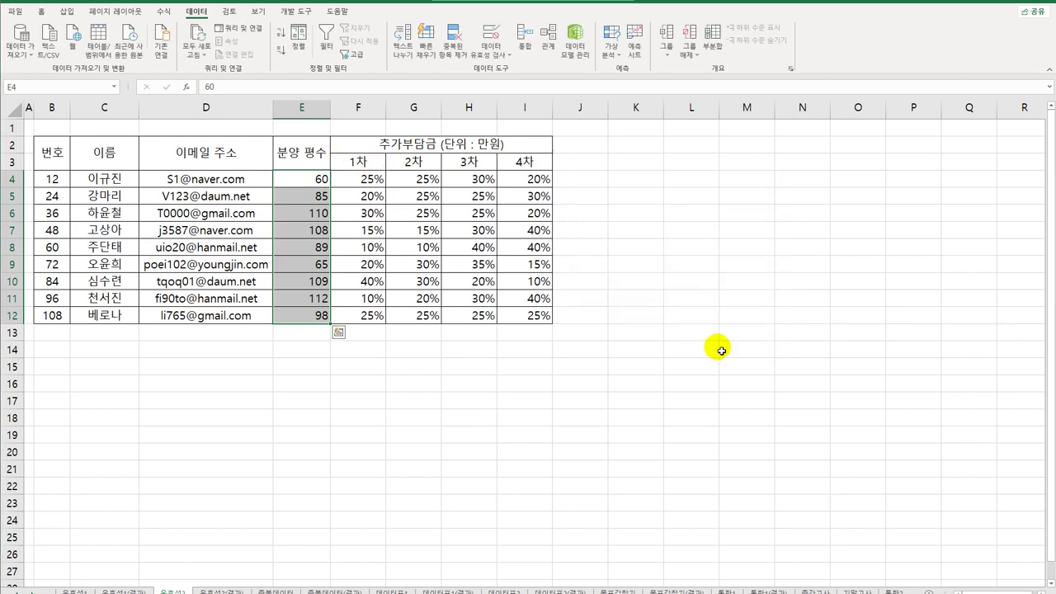
Apply a custom (사용자 지정) validation rule to the 추가부담금 cells F4:I12 with the formula =SUM($F4:$I4)=100%.
{"action": "left_click_drag", "start_coordinate": [349, 181], "coordinate": [528, 326]}
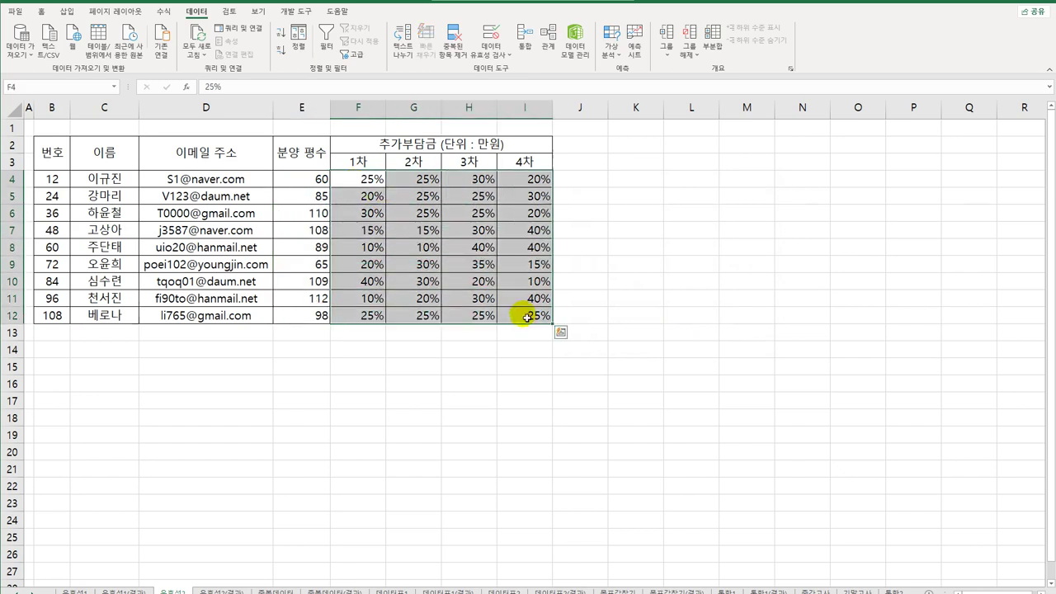
{"action": "left_click", "coordinate": [492, 33]}
{"action": "left_click", "coordinate": [632, 229]}
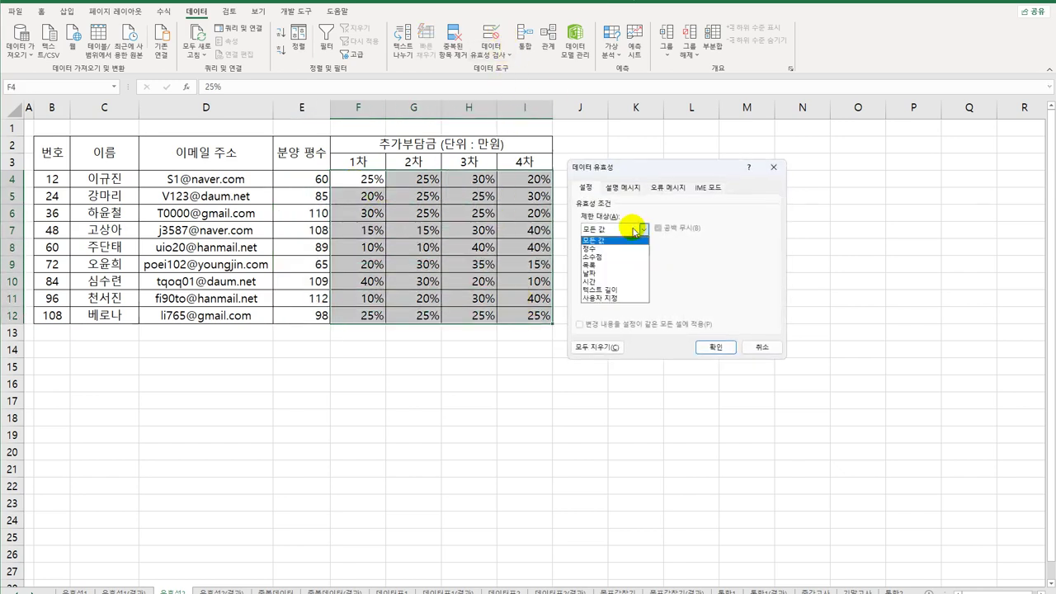
{"action": "left_click", "coordinate": [608, 299]}
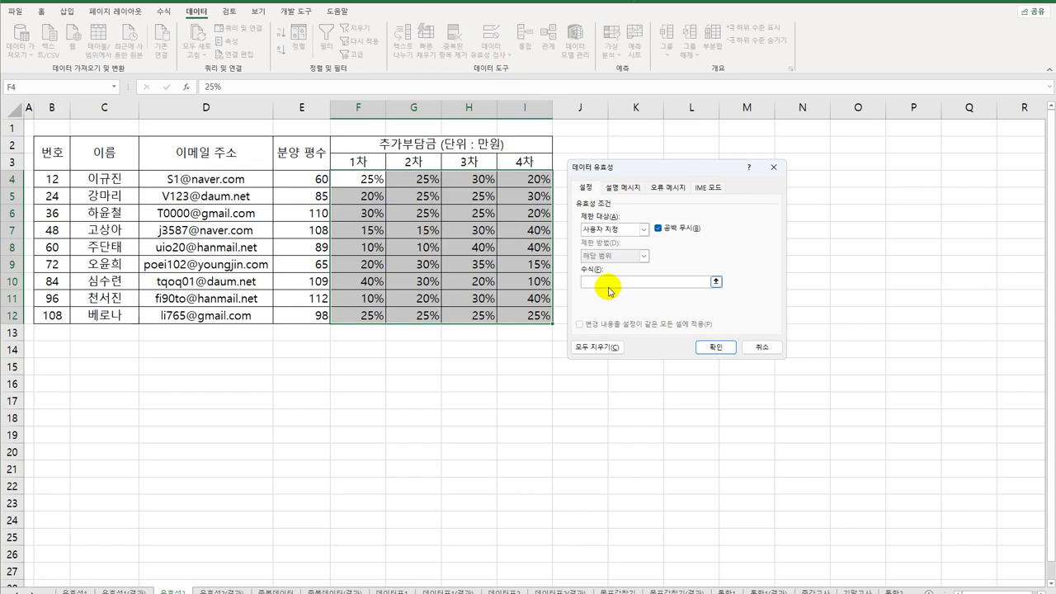
{"action": "type", "text": "=SUM("}
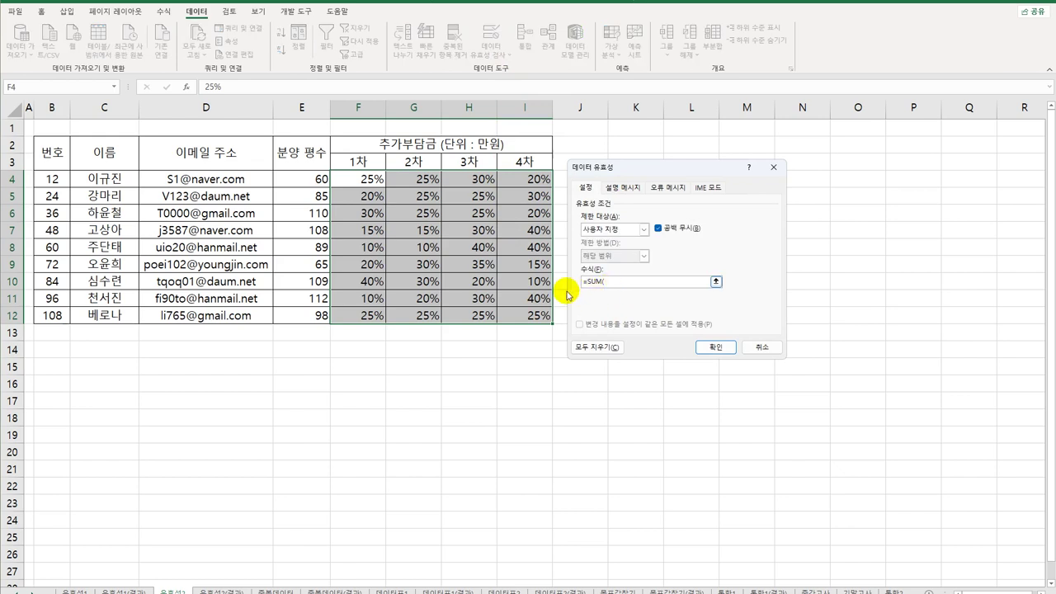
{"action": "left_click_drag", "start_coordinate": [368, 179], "coordinate": [532, 178]}
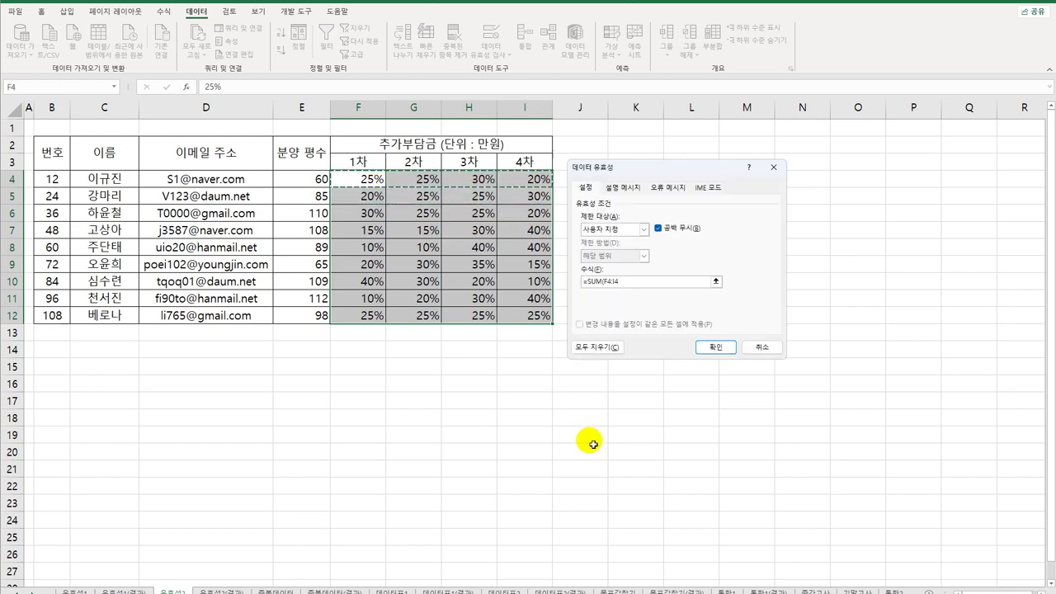
{"action": "key", "text": "F4"}
{"action": "key", "text": "F4"}
{"action": "key", "text": "F4"}
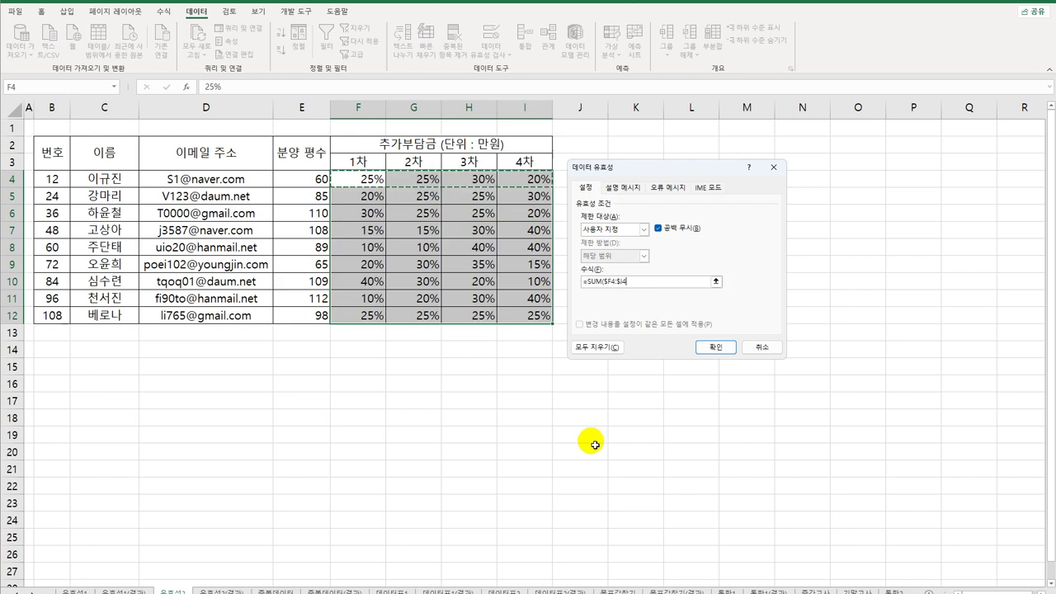
{"action": "type", "text": ")=100%"}
{"action": "left_click", "coordinate": [715, 347]}
{"action": "left_click", "coordinate": [681, 399]}
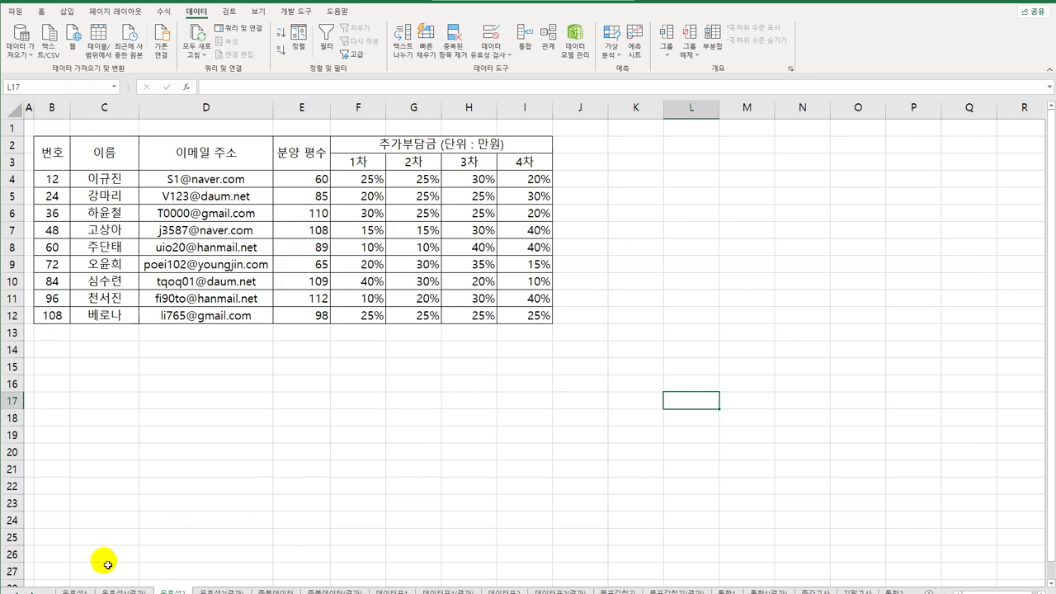
Review the 제조사 validation on the 유효성1 sheet, and return to the 번호 cells B4:B12 on the 유효성2 sheet.
{"action": "left_click", "coordinate": [75, 592]}
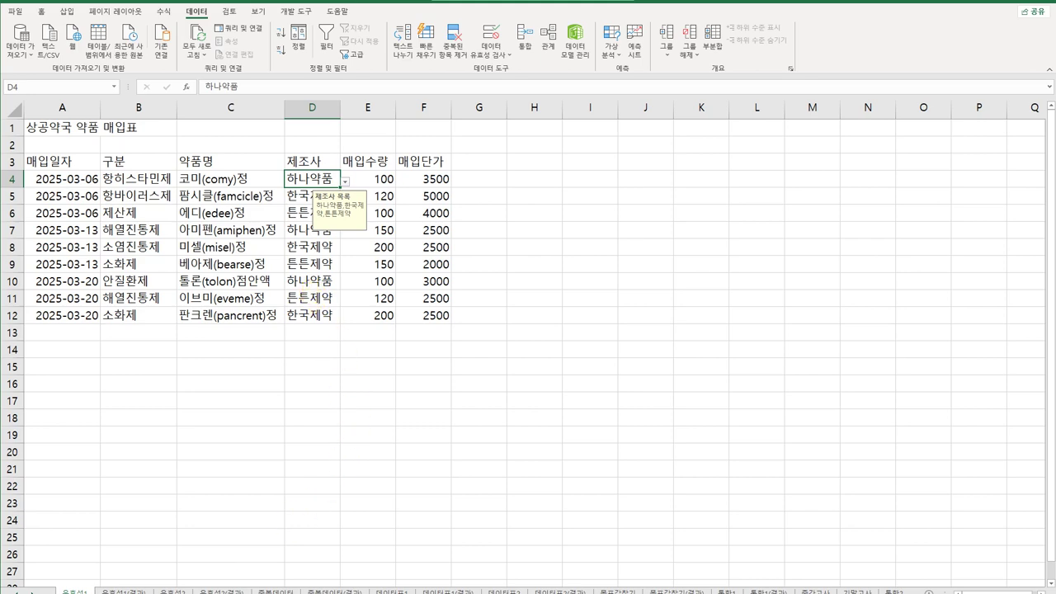
{"action": "left_click", "coordinate": [178, 591]}
{"action": "left_click_drag", "start_coordinate": [52, 179], "coordinate": [60, 317]}
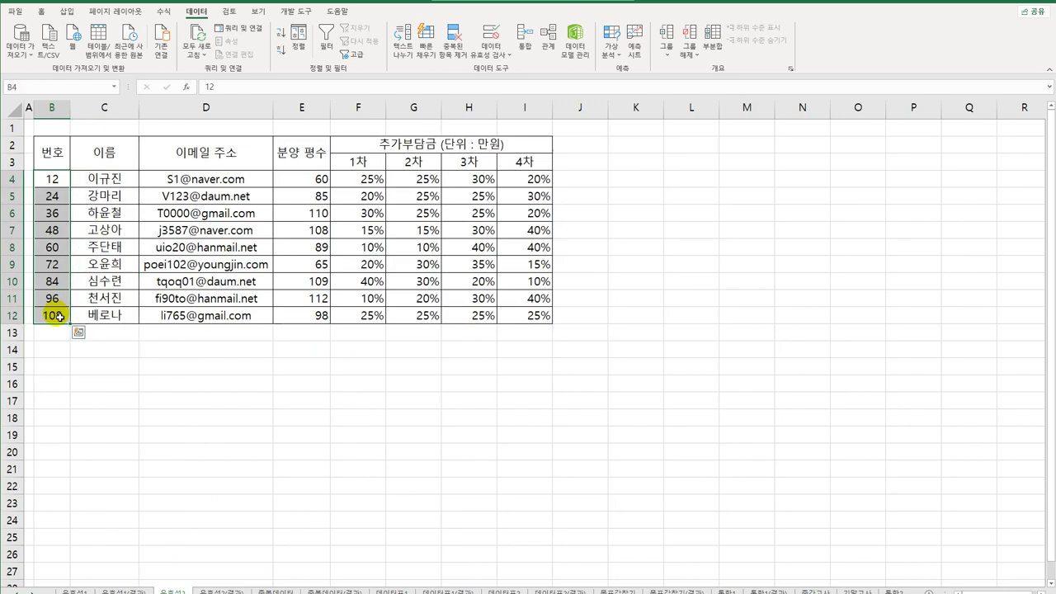